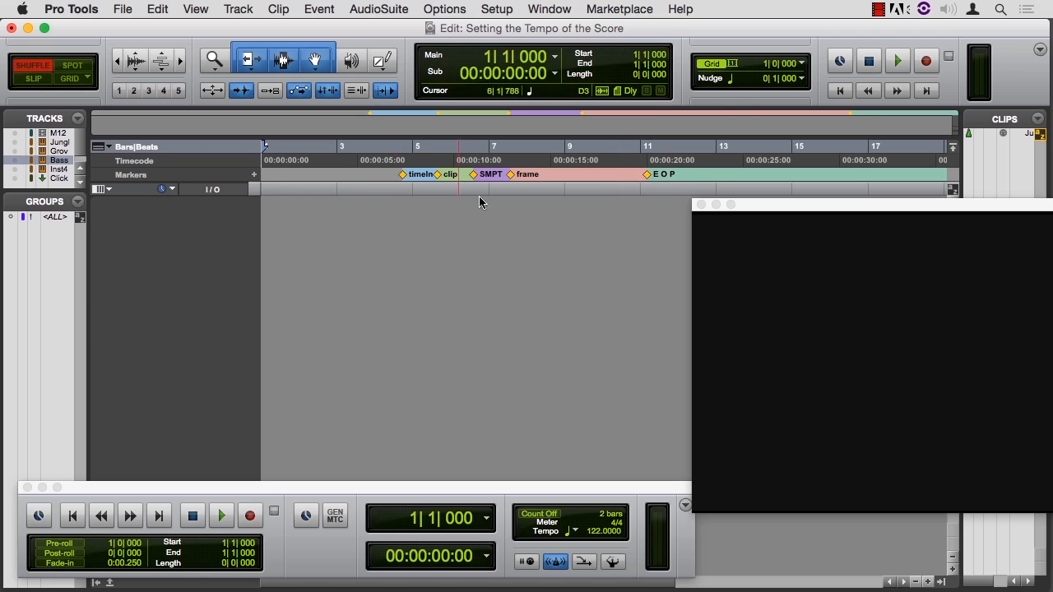
Step: Show all tracks of the session and set Bars|Beats as the main time scale
left_click(77, 118)
left_click(113, 130)
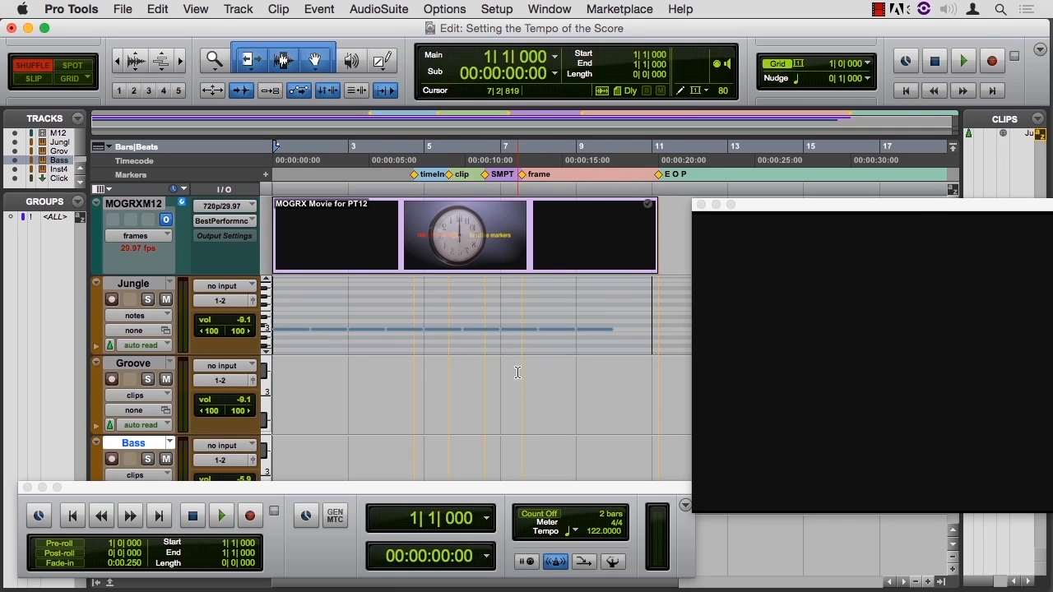
left_click(145, 163)
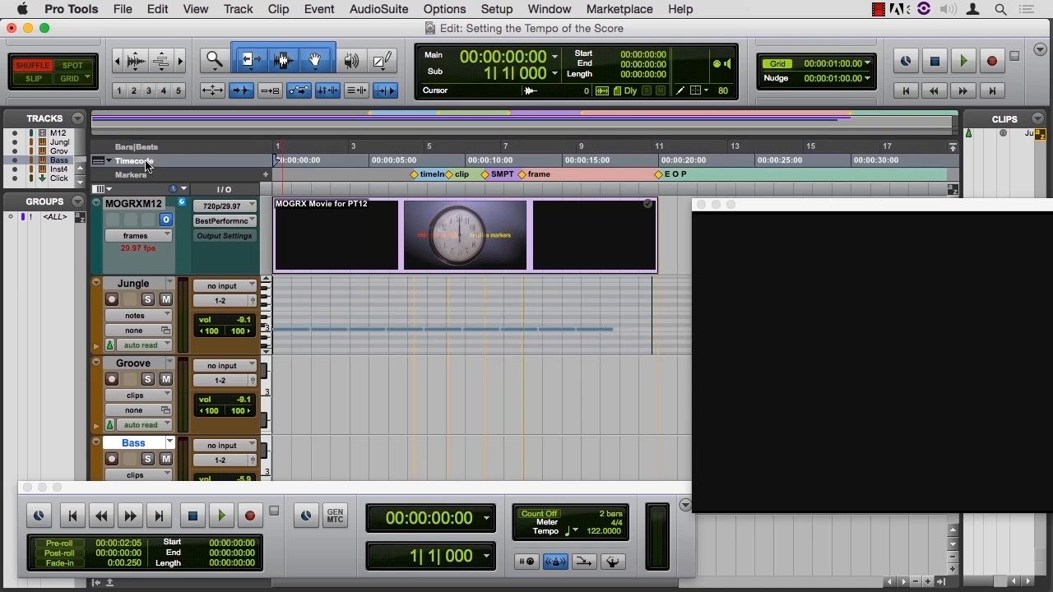
left_click(145, 149)
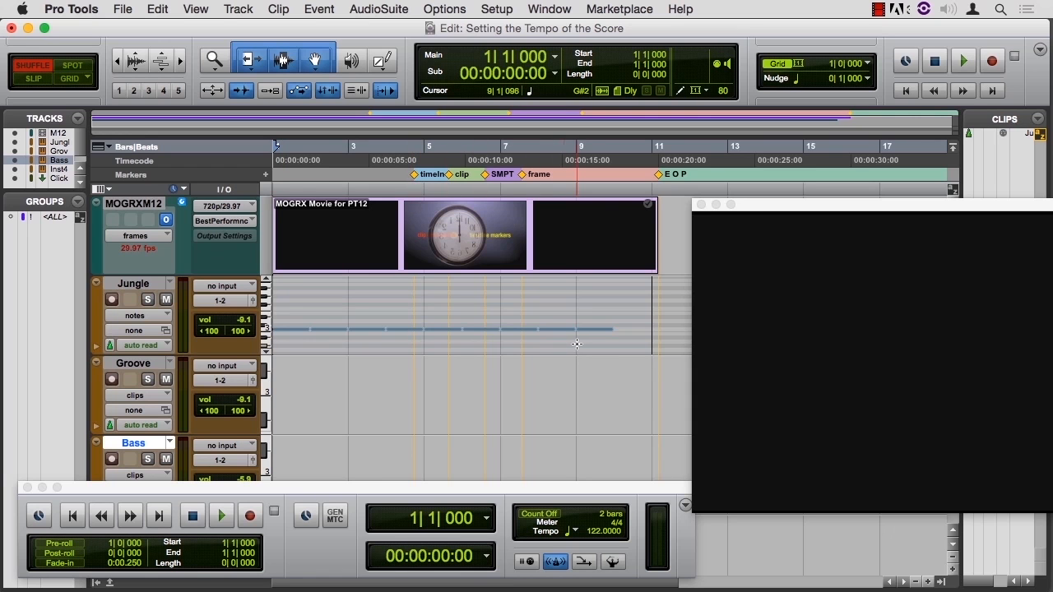
Step: Try session tempos of 120 and 140 BPM and play the score against the movie from the start
left_click(594, 534)
type("120")
key("Return")
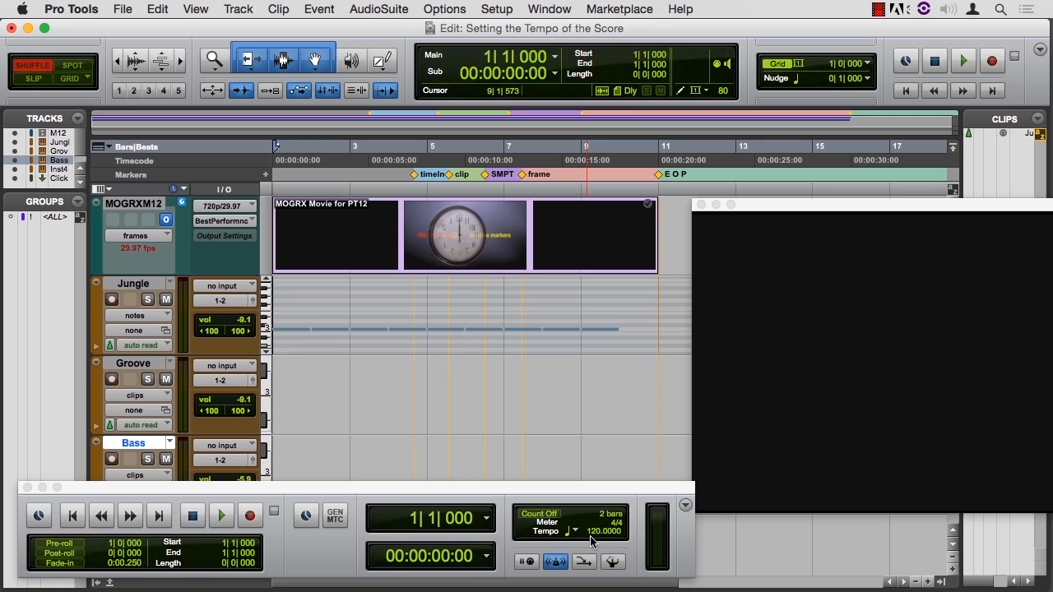
key("Return")
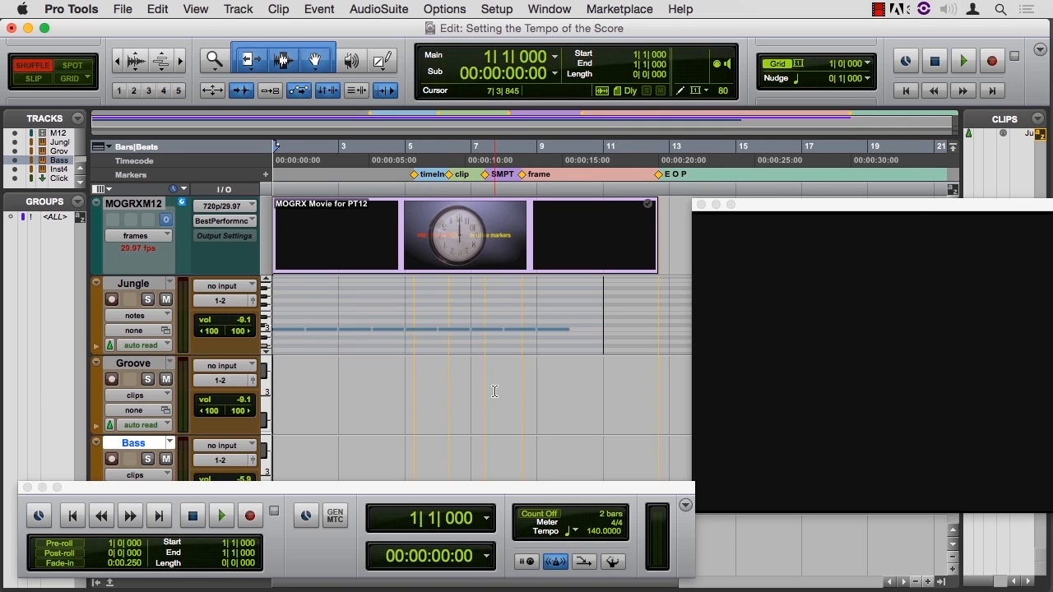
key("space")
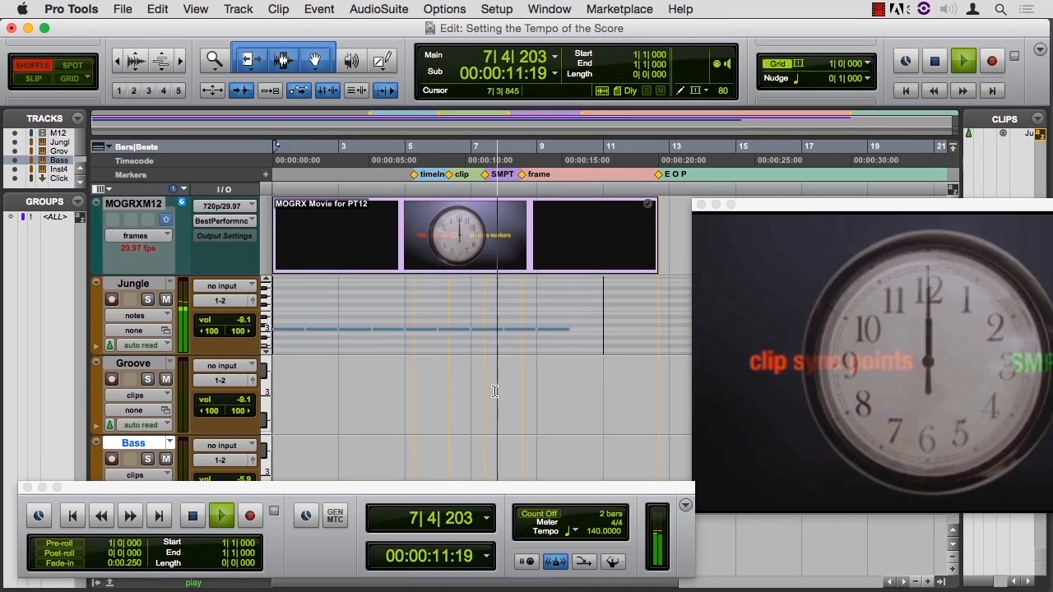
key("space")
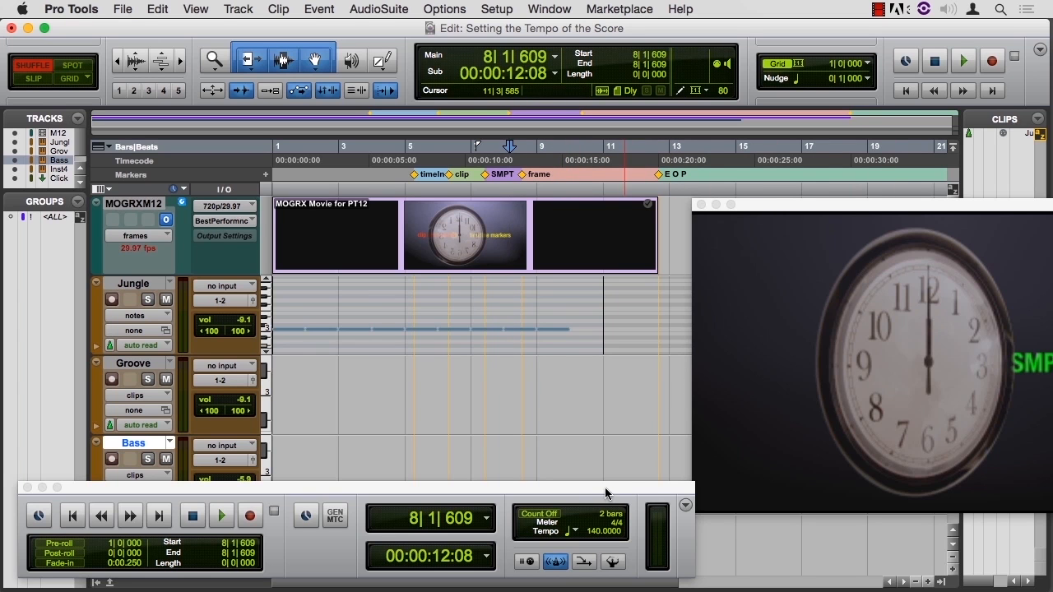
Step: Set the session tempo to 132 BPM so the bars line up with the movie markers
left_click_drag(604, 485, 601, 478)
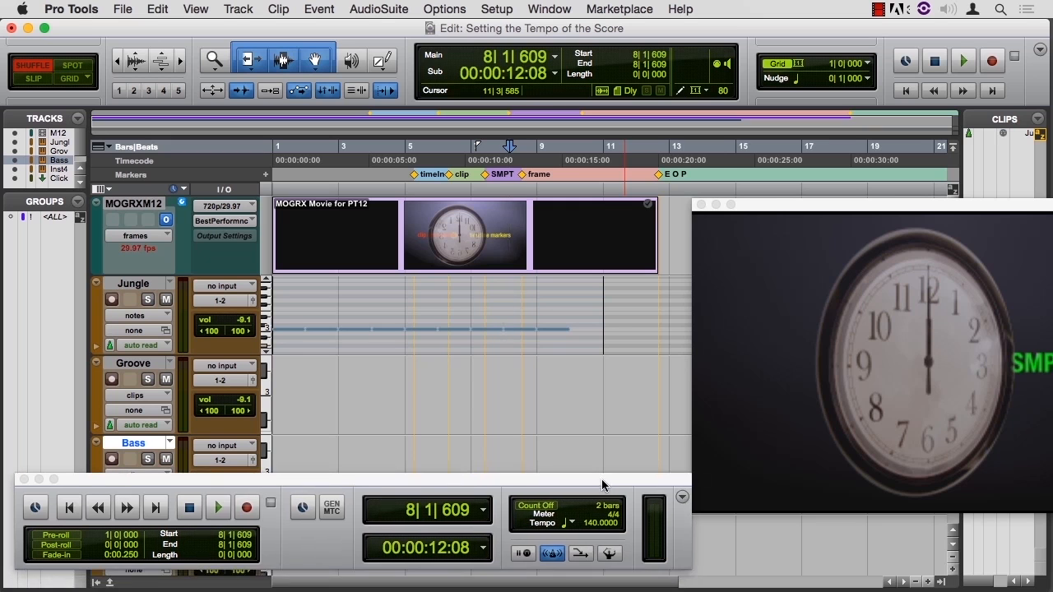
left_click(592, 525)
key("Down")
key("Down")
key("Down")
key("Down")
key("Down")
key("Down")
key("Down")
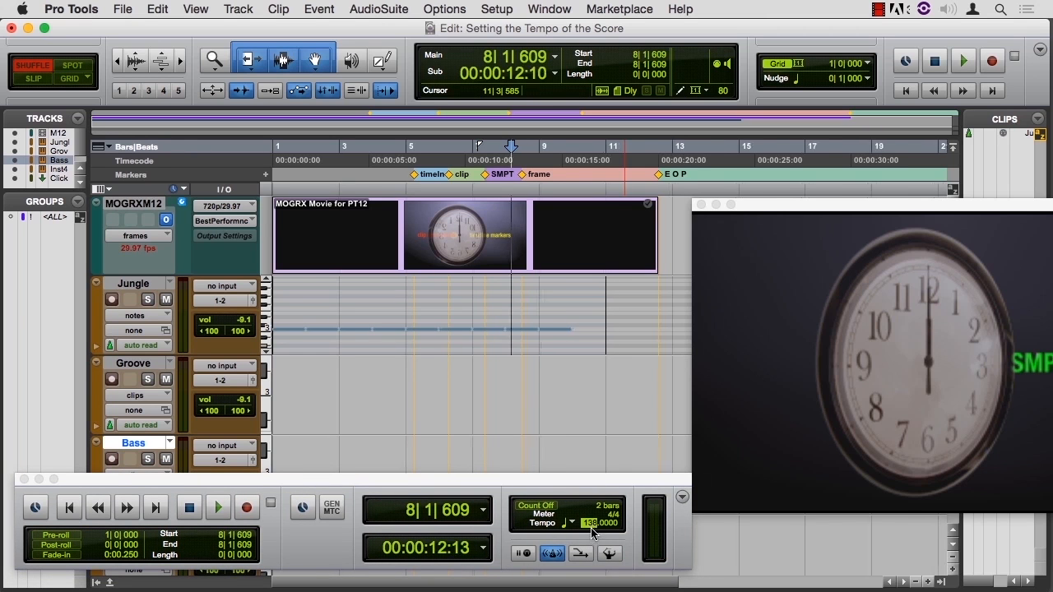
key("Down")
key("Down")
key("Up")
key("Up")
key("Up")
key("Down")
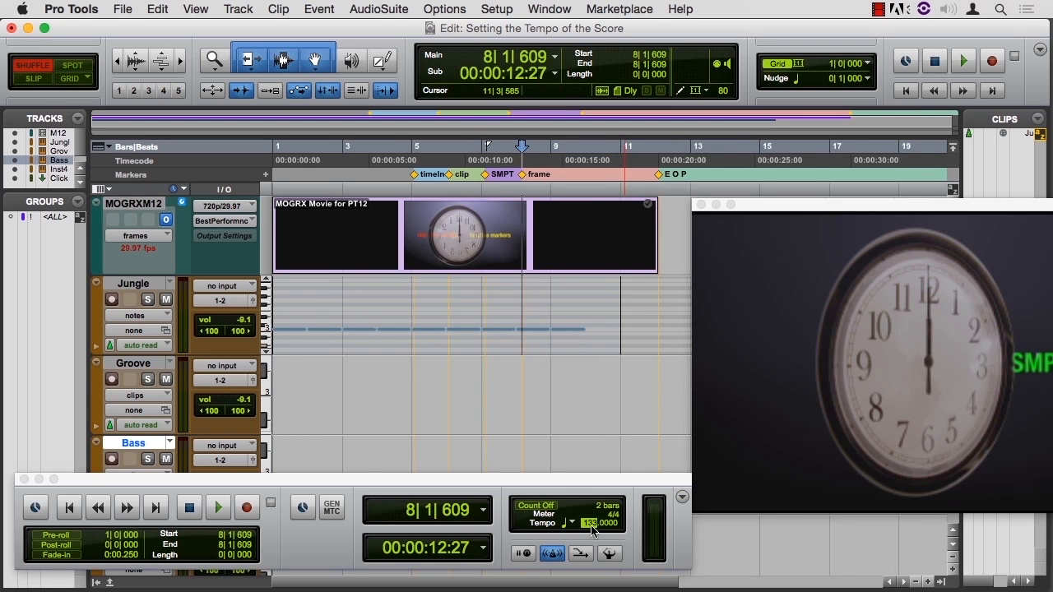
key("Down")
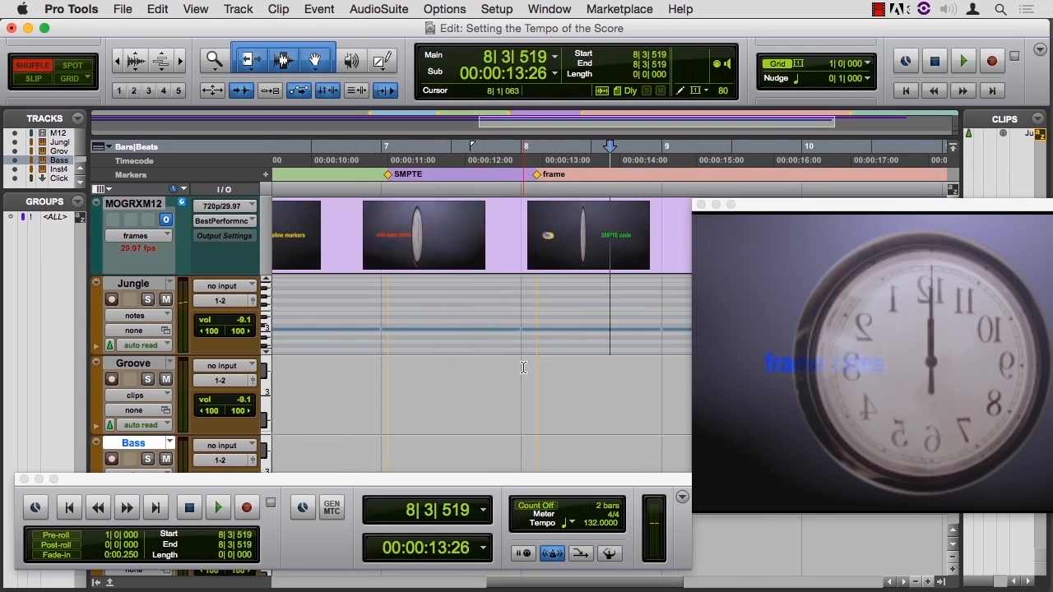
Step: Move the frame marker back to about bar 8 and the SMPTE marker back to about bar 7
key("super+[")
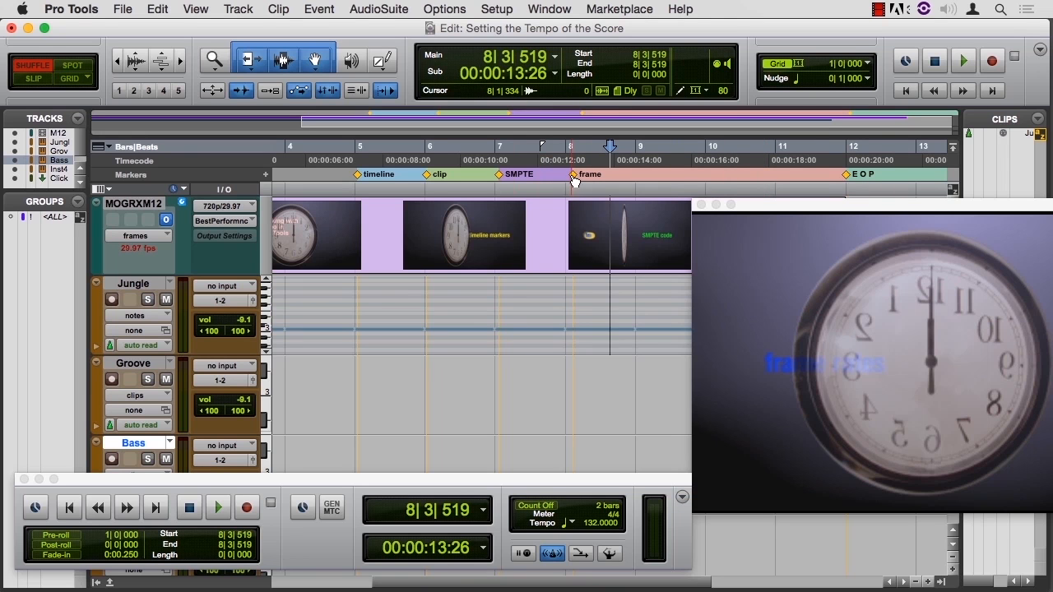
left_click_drag(575, 178, 567, 189)
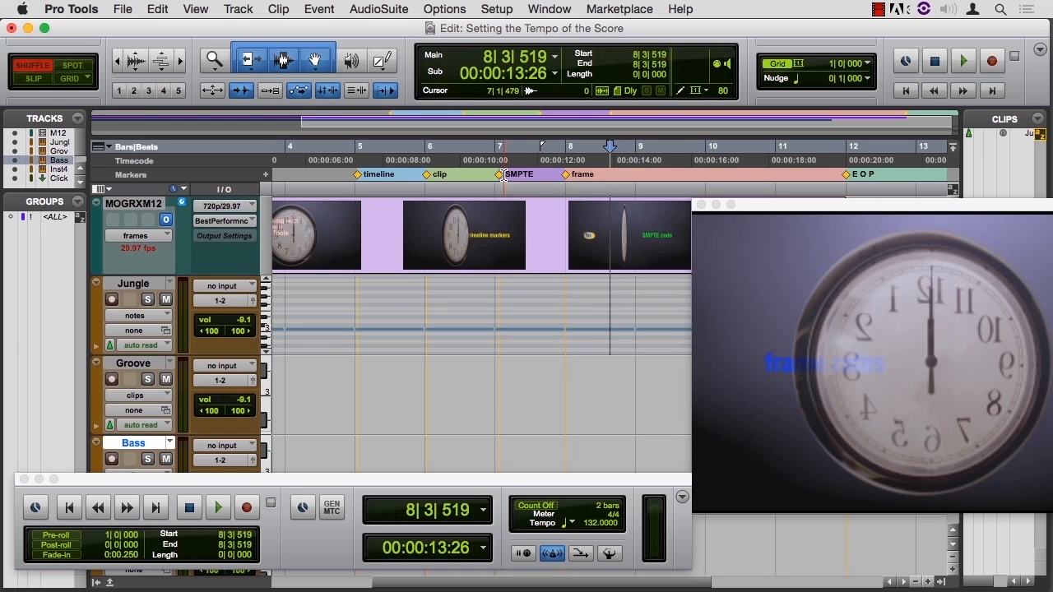
left_click_drag(501, 180, 498, 182)
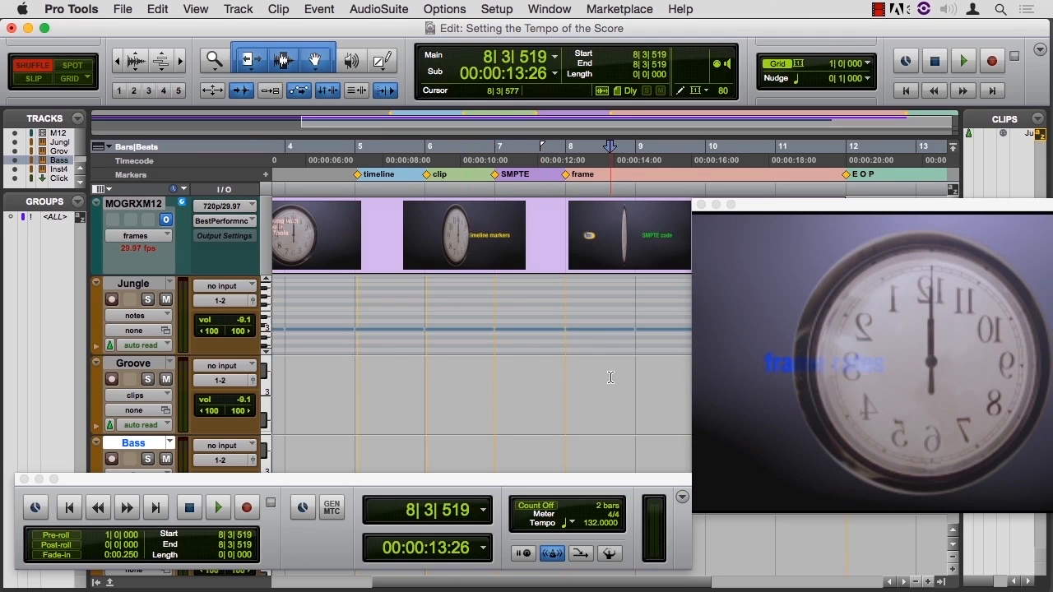
Step: Play the movie and score from the start to past the frame marker
key("Return")
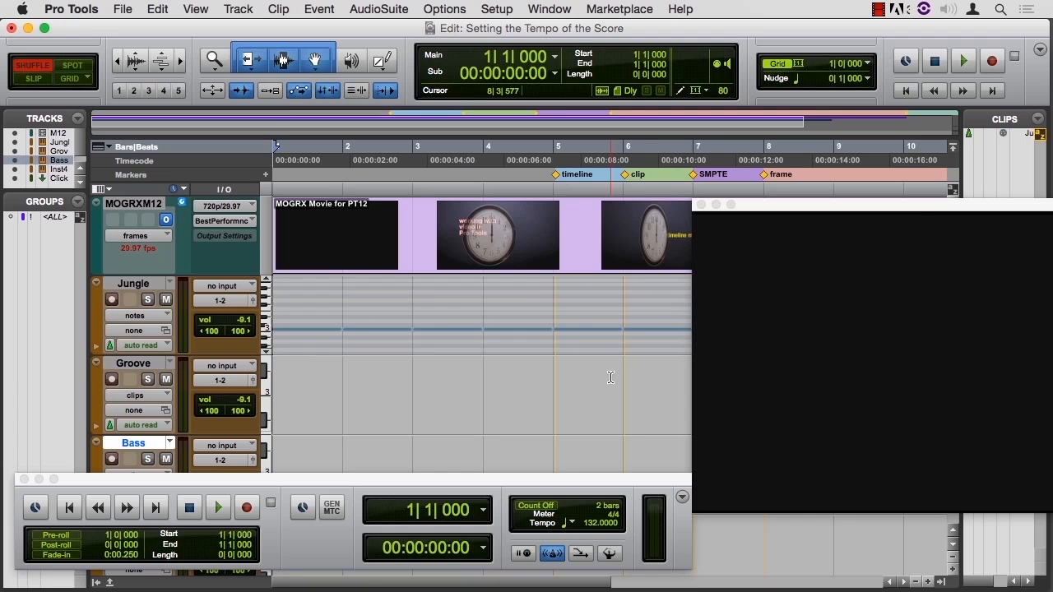
key("space")
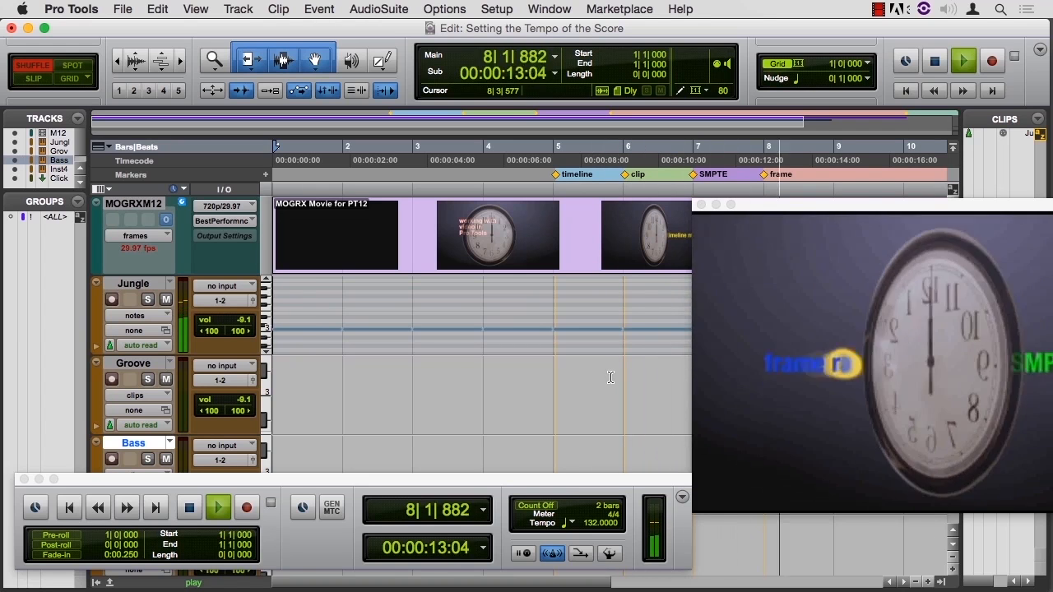
key("space")
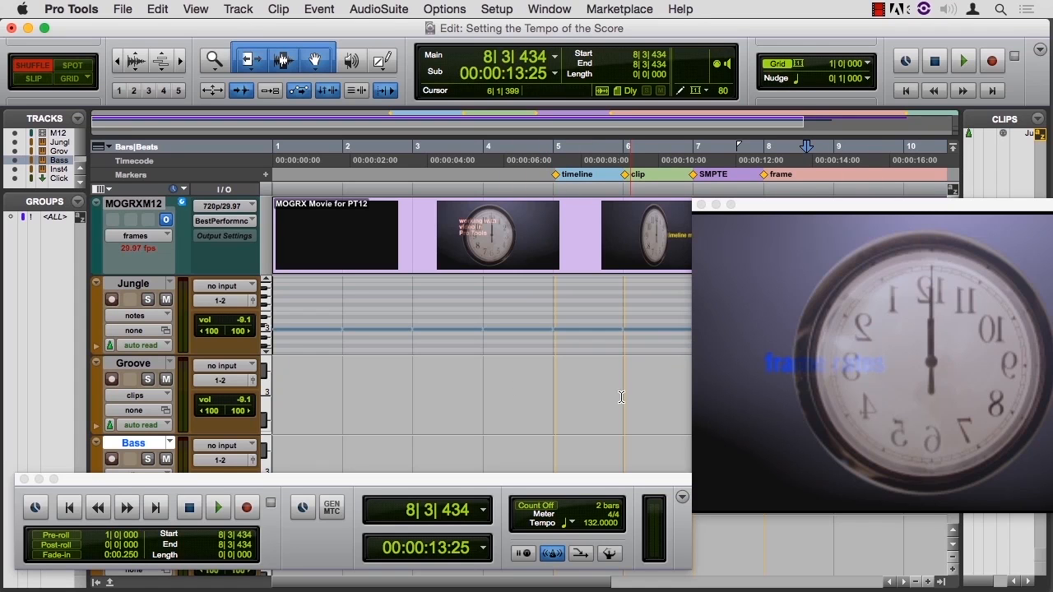
Step: Draw one-bar notes across bars 1 to 4 of the Groove track with the Pencil tool
left_click(381, 63)
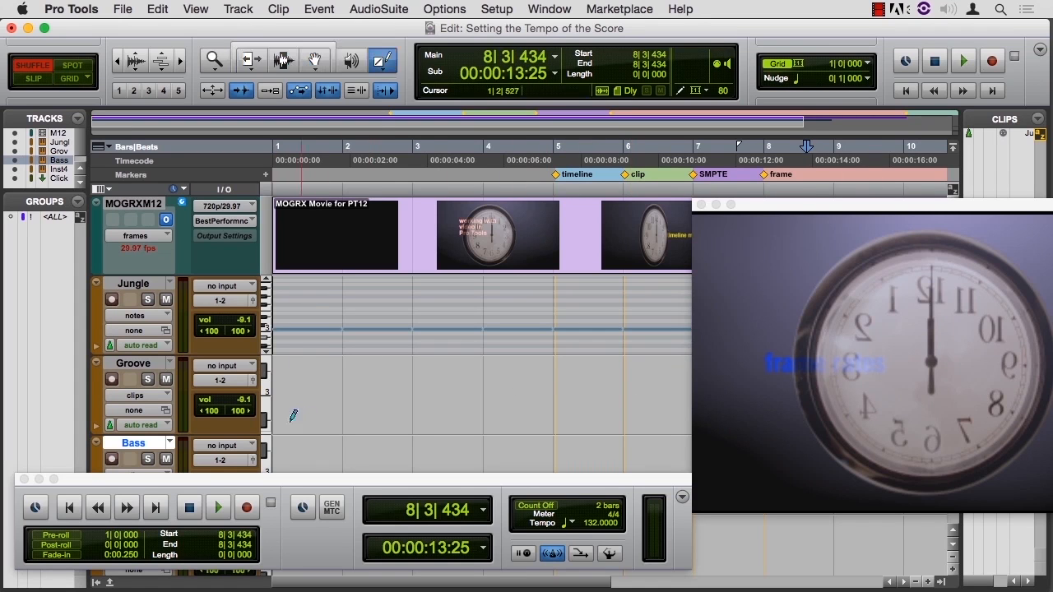
left_click_drag(273, 399, 516, 406)
key("Return")
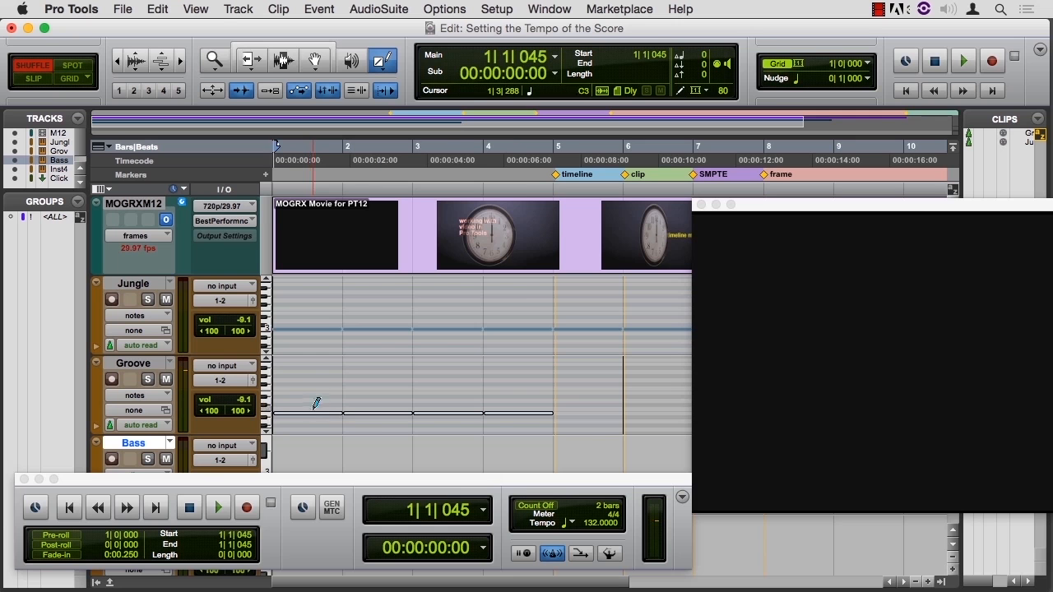
Step: Switch to Grid mode and move the Groove notes to start at bar 5 on Bb2
left_click_drag(320, 419, 583, 423)
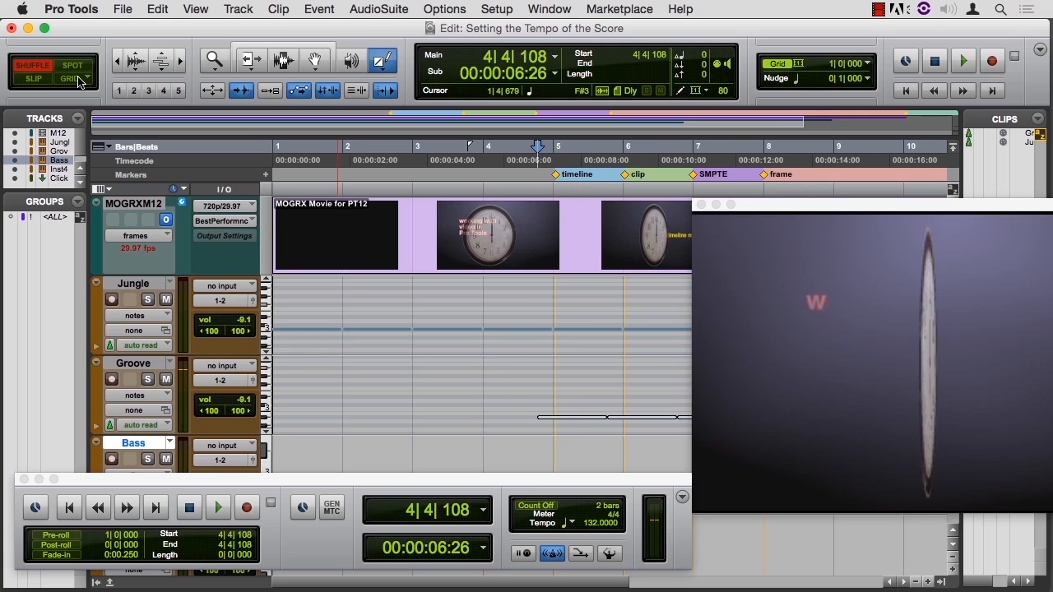
left_click(79, 80)
left_click_drag(581, 423, 595, 423)
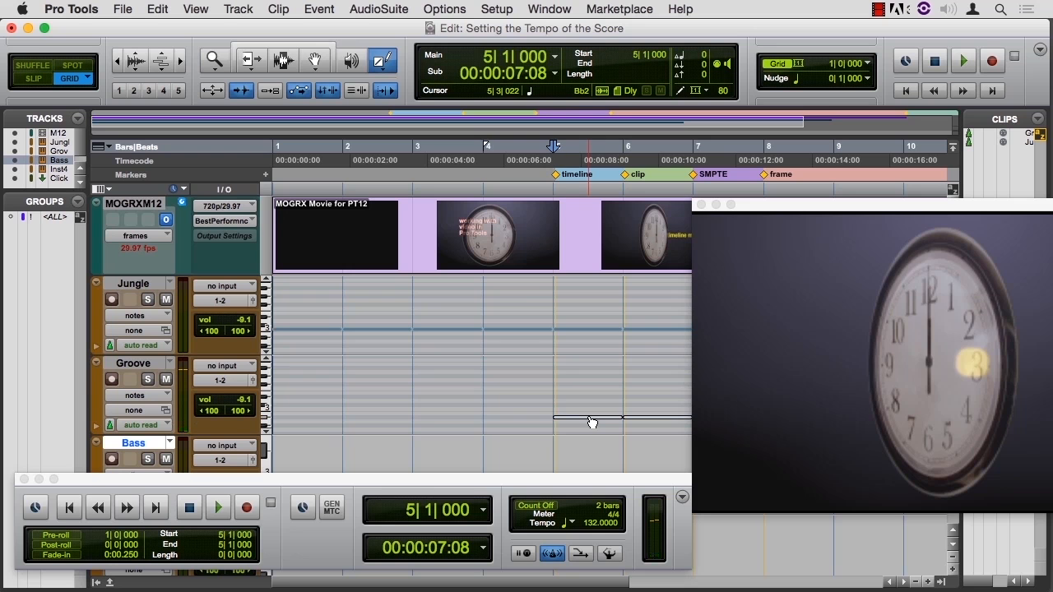
Step: Locate to bar 5 and play the Groove notes against the movie
key("Return")
left_click(480, 58)
type("5")
key("Return")
key("space")
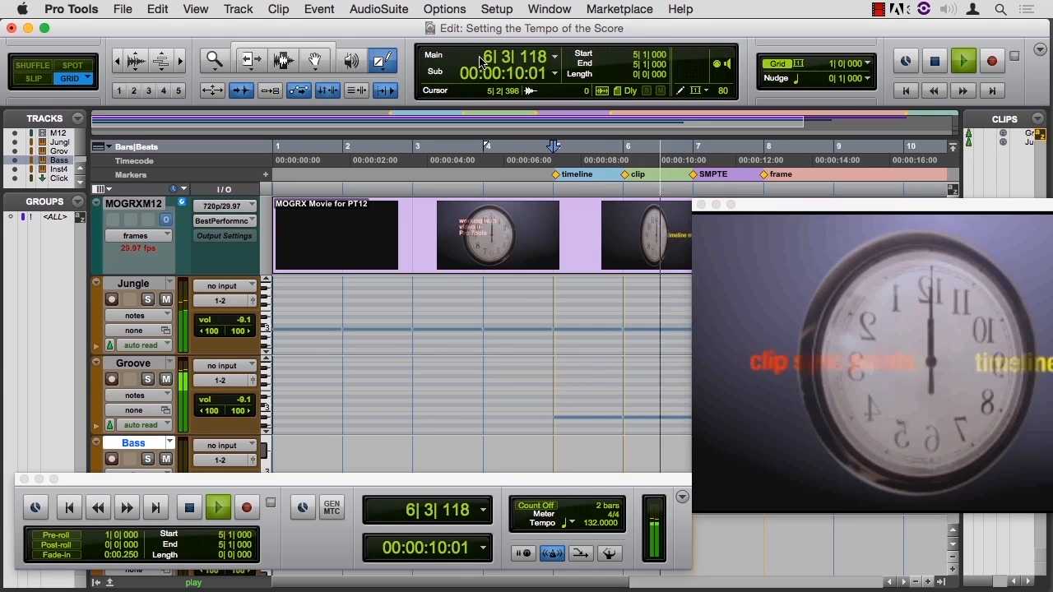
key("space")
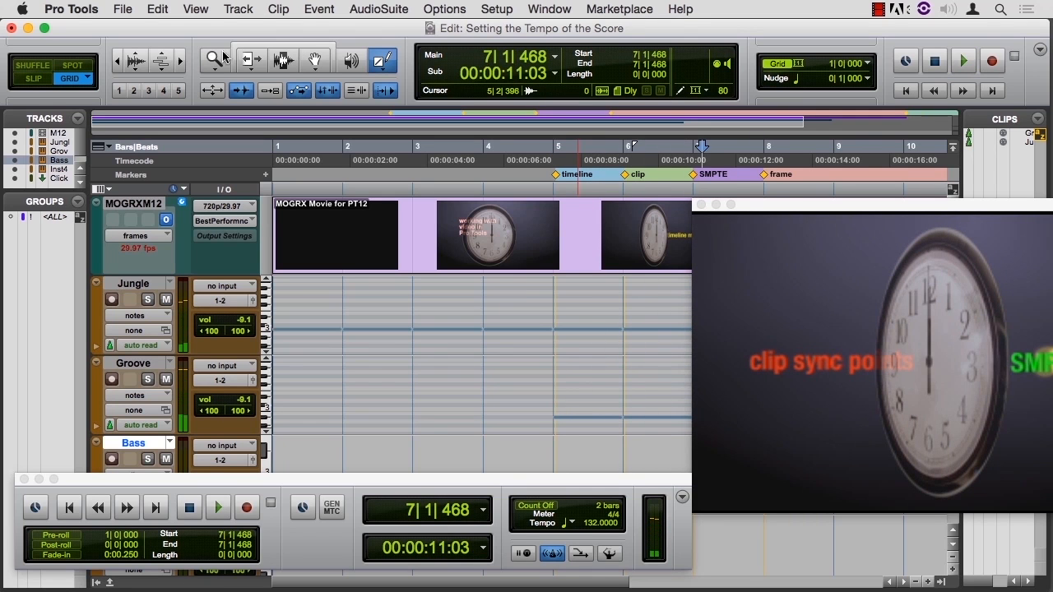
Step: Set the grid to 1/4 note, shorten the Groove notes to one beat each with the Smart Tool, and play them back
left_click(280, 48)
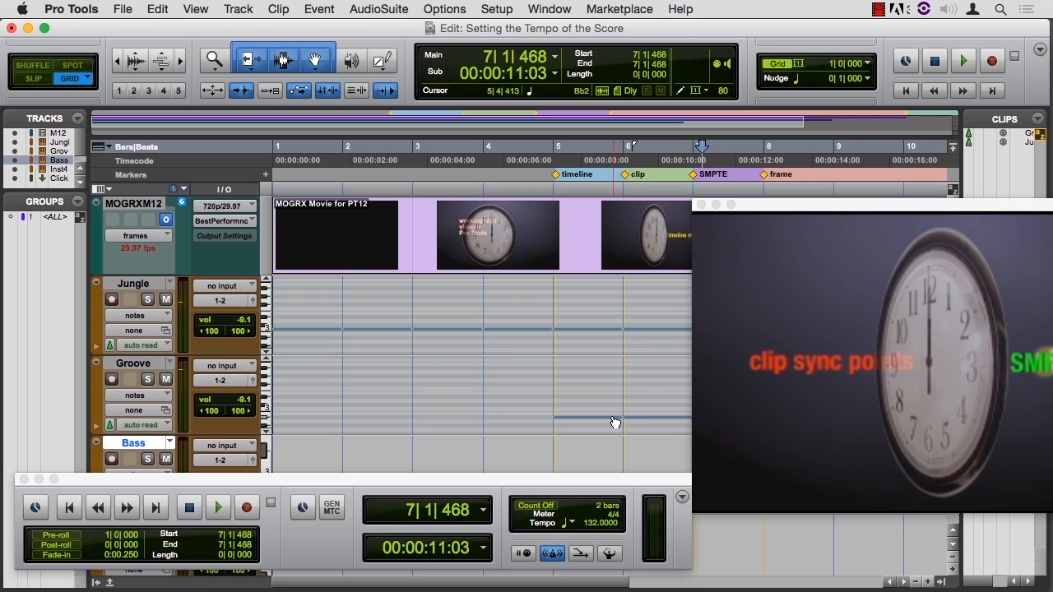
left_click(577, 418)
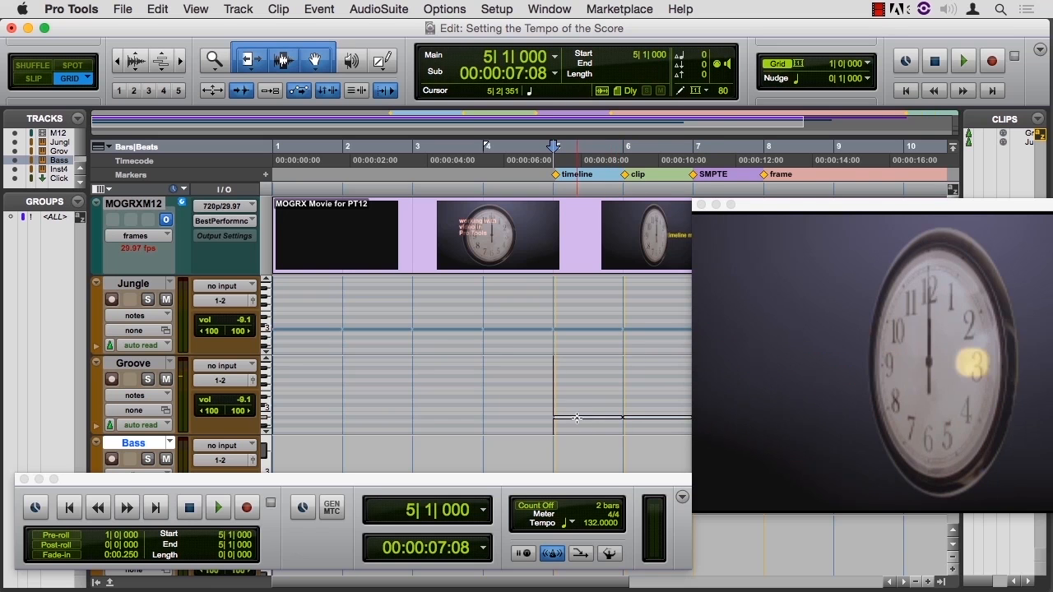
left_click(869, 65)
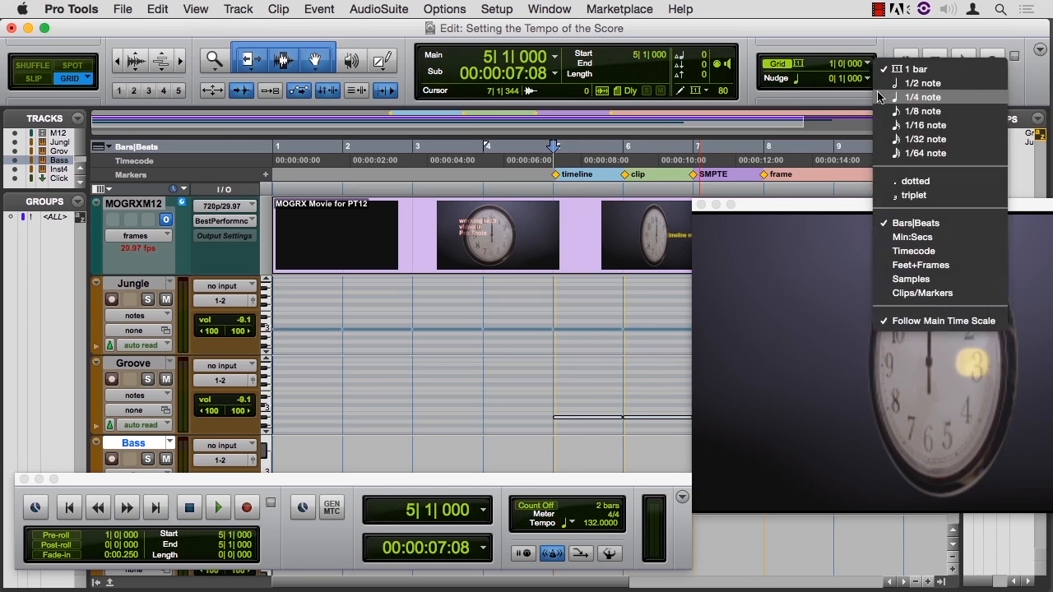
left_click(882, 98)
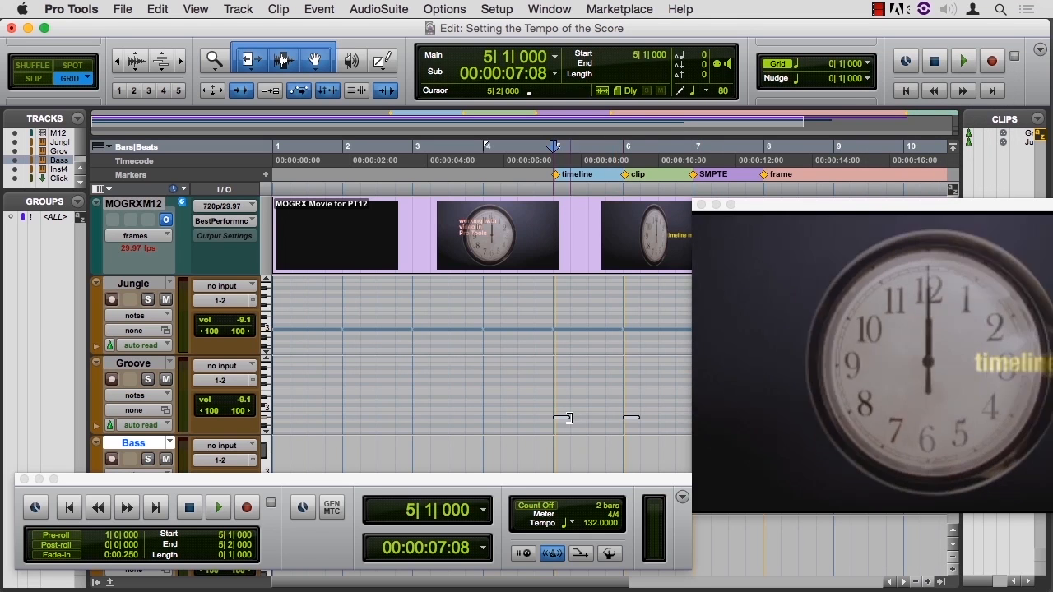
key("space")
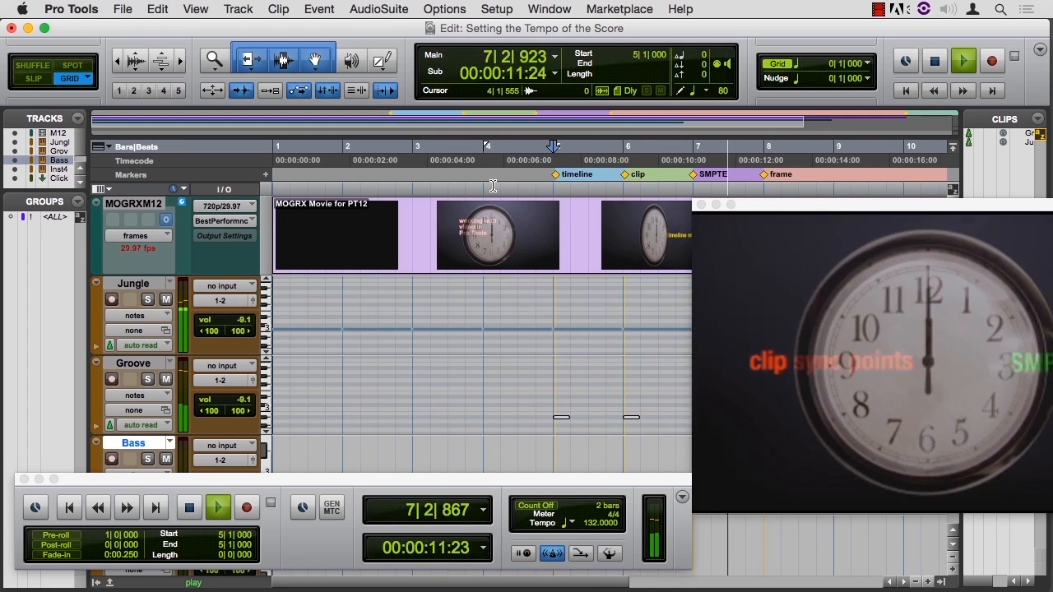
key("space")
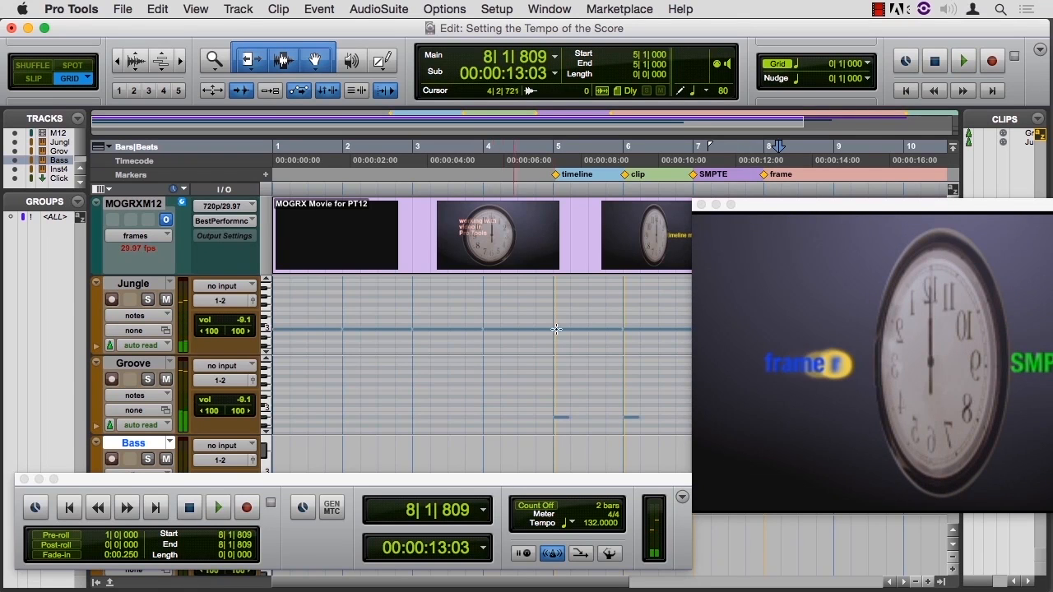
Step: Lengthen the Groove notes to two beats each and play them back from bar 5
double_click(579, 413)
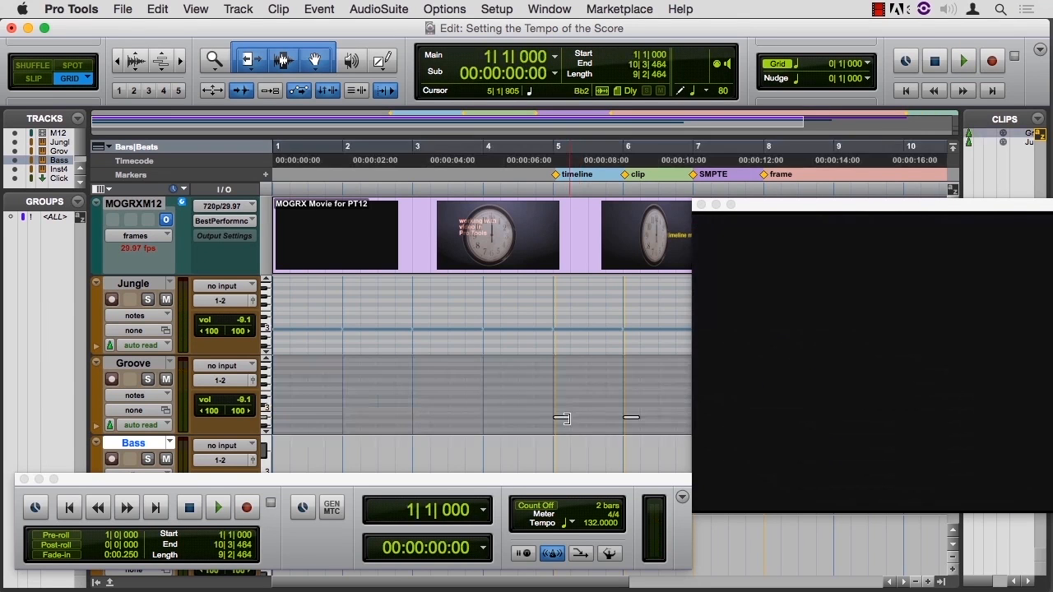
left_click(562, 419)
key("space")
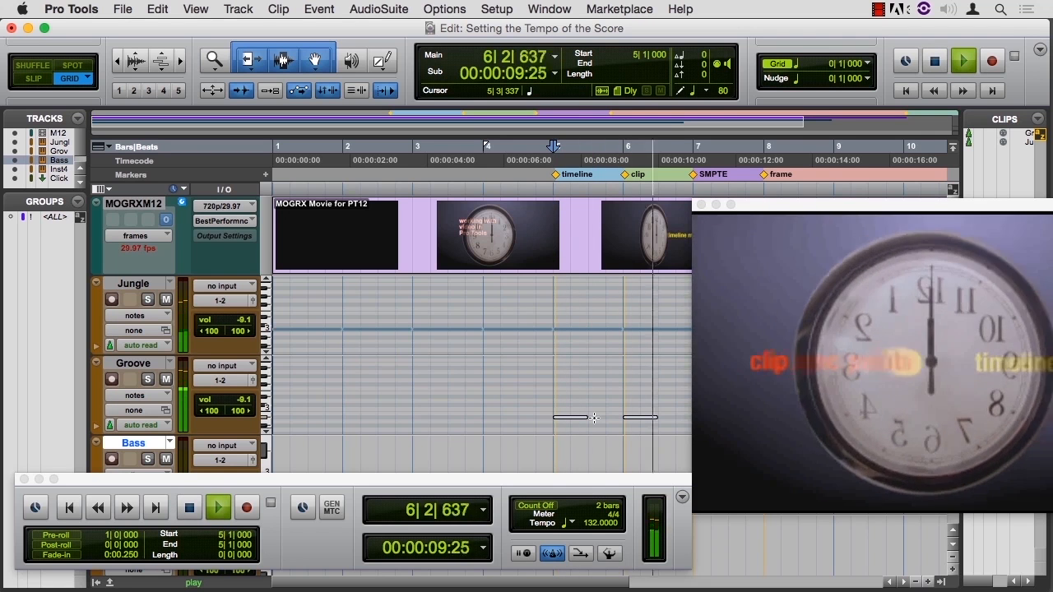
key("space")
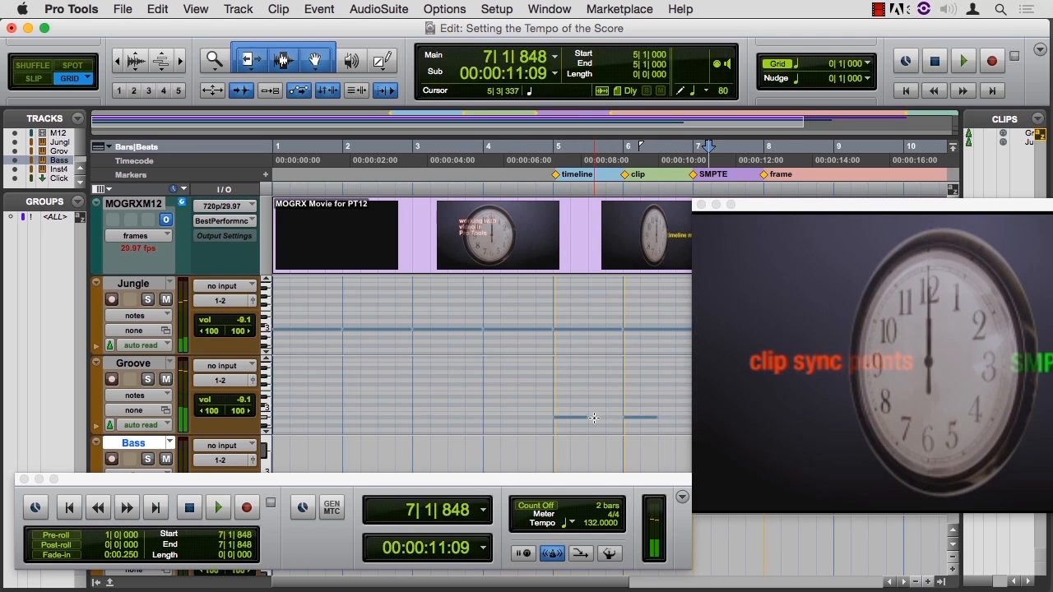
Step: Record-enable the Bass track and record a bass part from bar 1 to just past bar 12
scroll(480, 411, "down", 3)
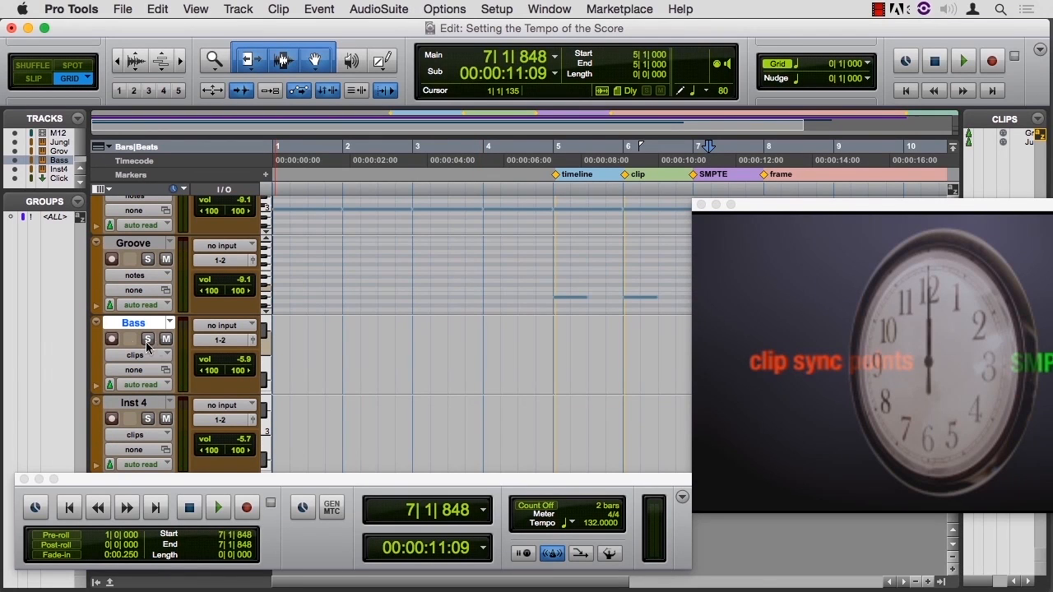
left_click(112, 339)
key("Return")
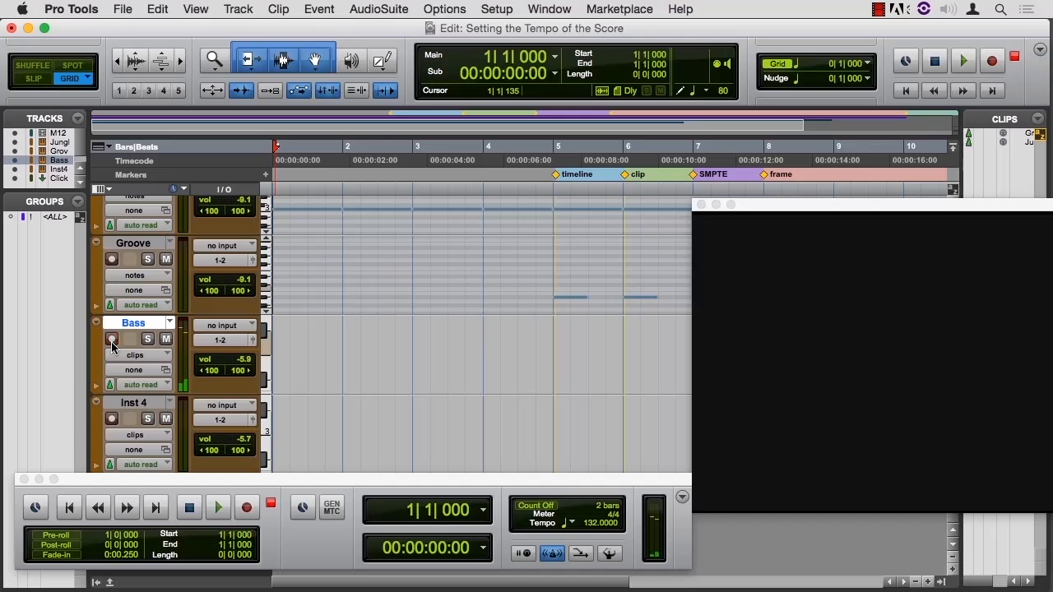
key("super+space")
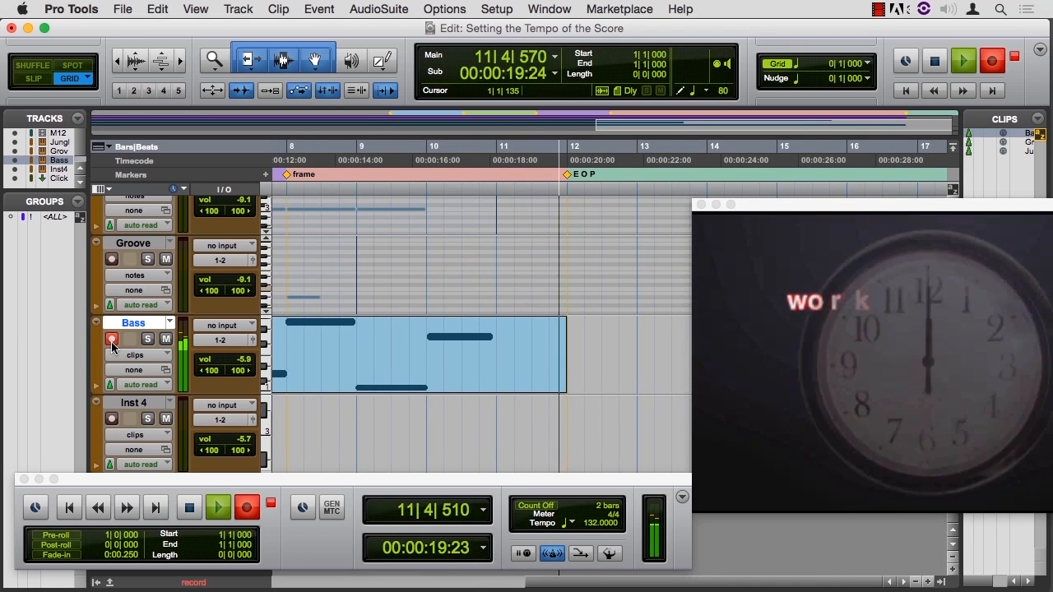
key("space")
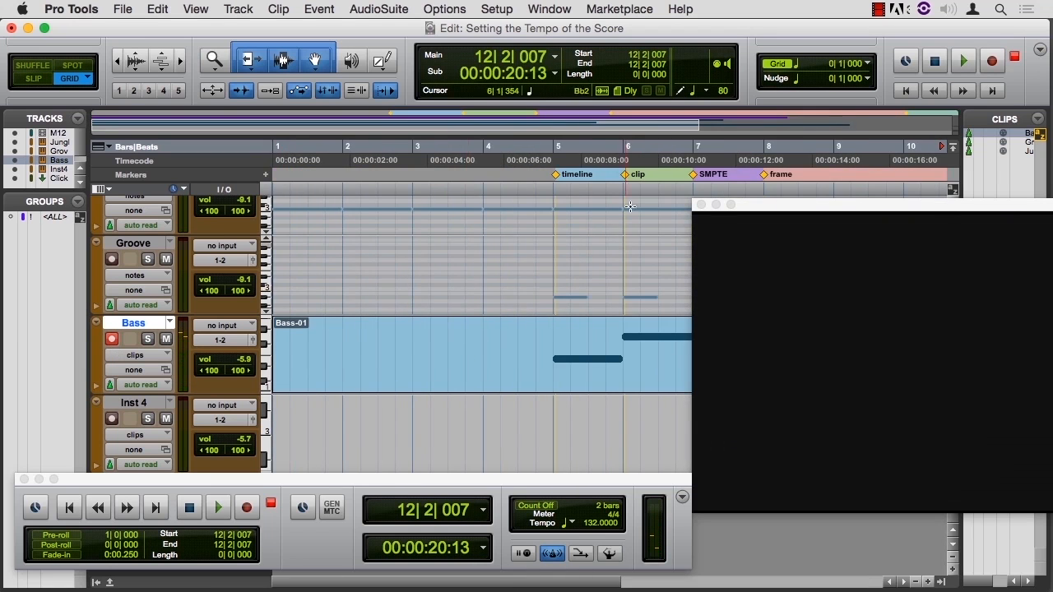
Step: Play back the recorded bass part from bar 5 against the movie and disarm the Bass track
type("5")
key("Return")
key("space")
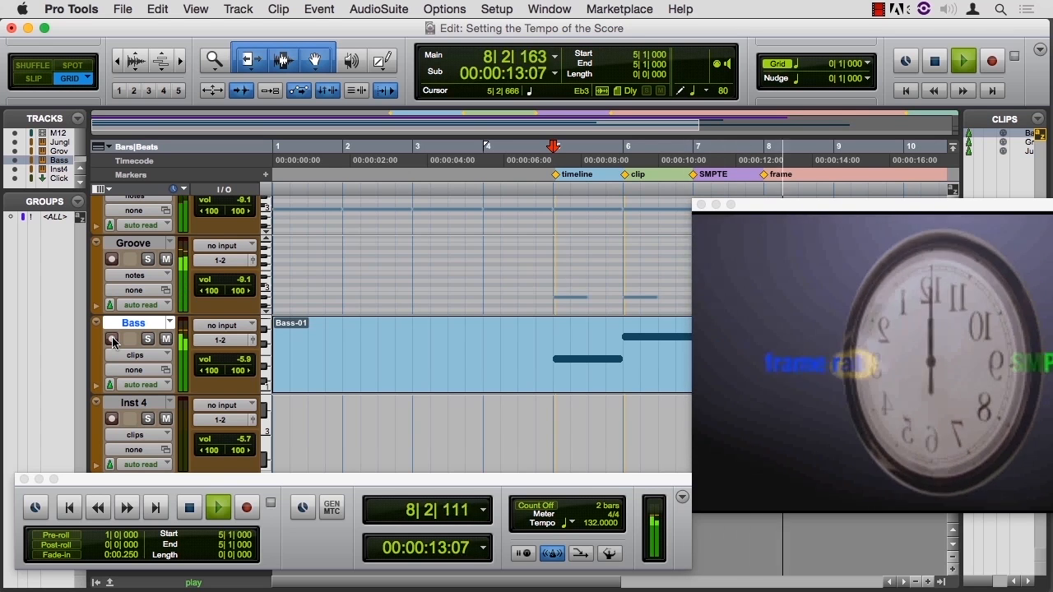
key("space")
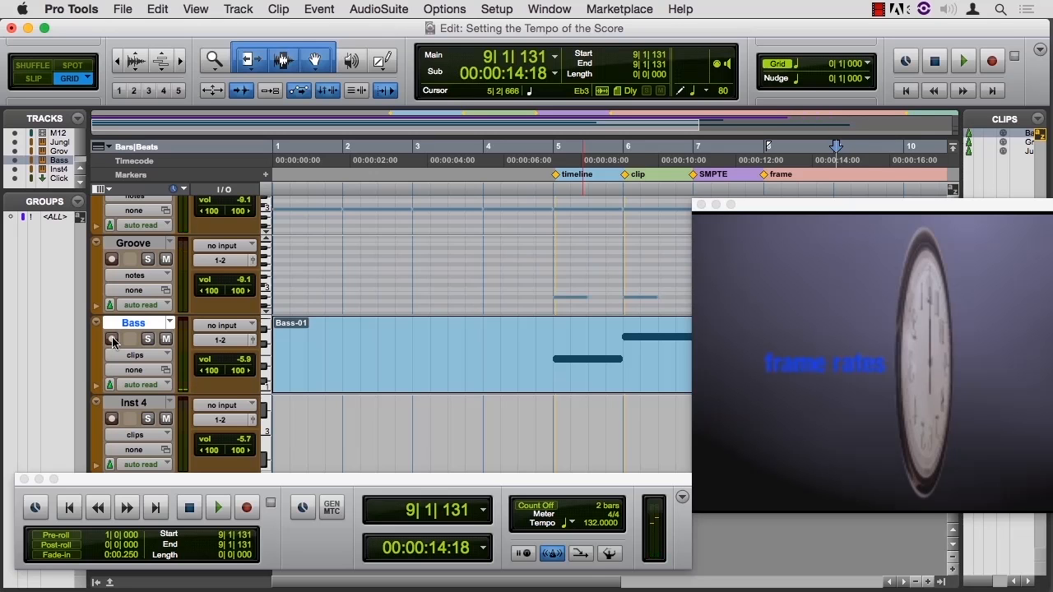
Step: Open the Bass-01 clip in the MIDI Editor and move the movie window clear of the notes around bar 9
key("super+[")
key("super+[")
double_click(419, 387)
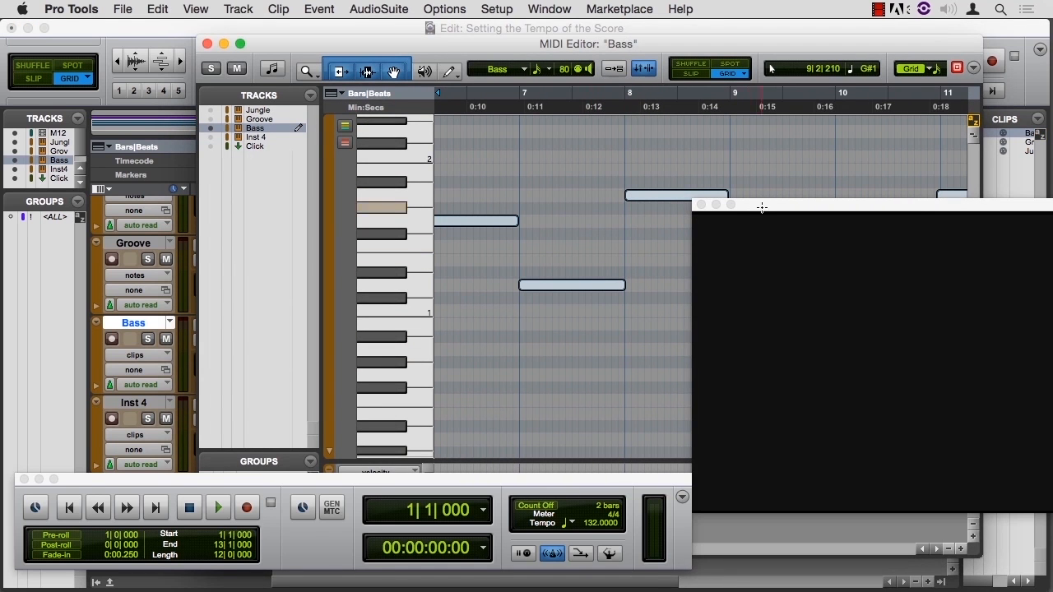
left_click_drag(759, 205, 852, 307)
Step: Transpose the bass notes at bars 9 and 10 to E1 and play them back from bar 9
left_click_drag(769, 311, 773, 260)
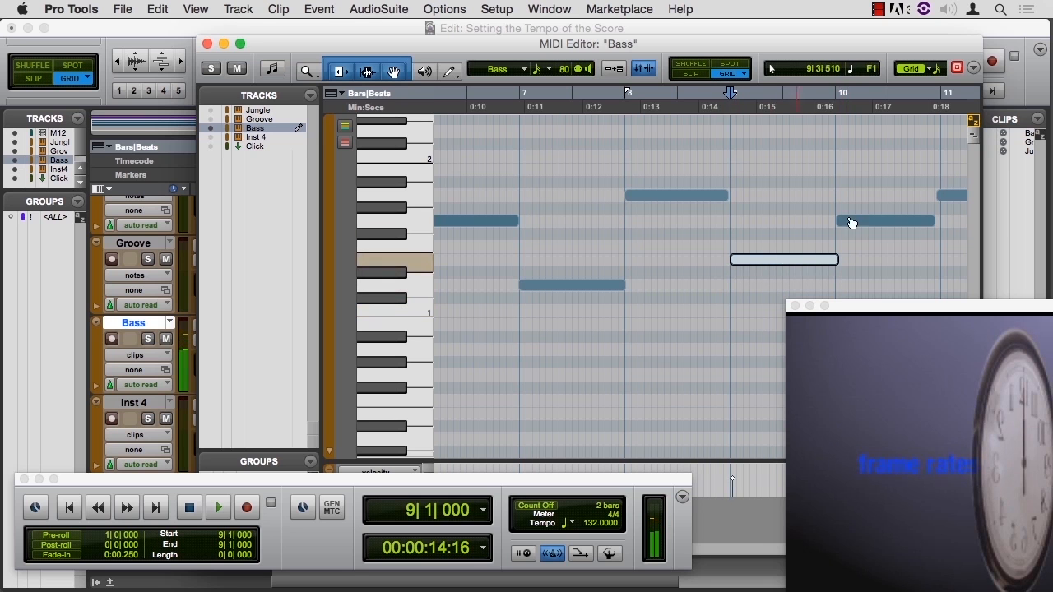
left_click_drag(868, 225, 867, 260)
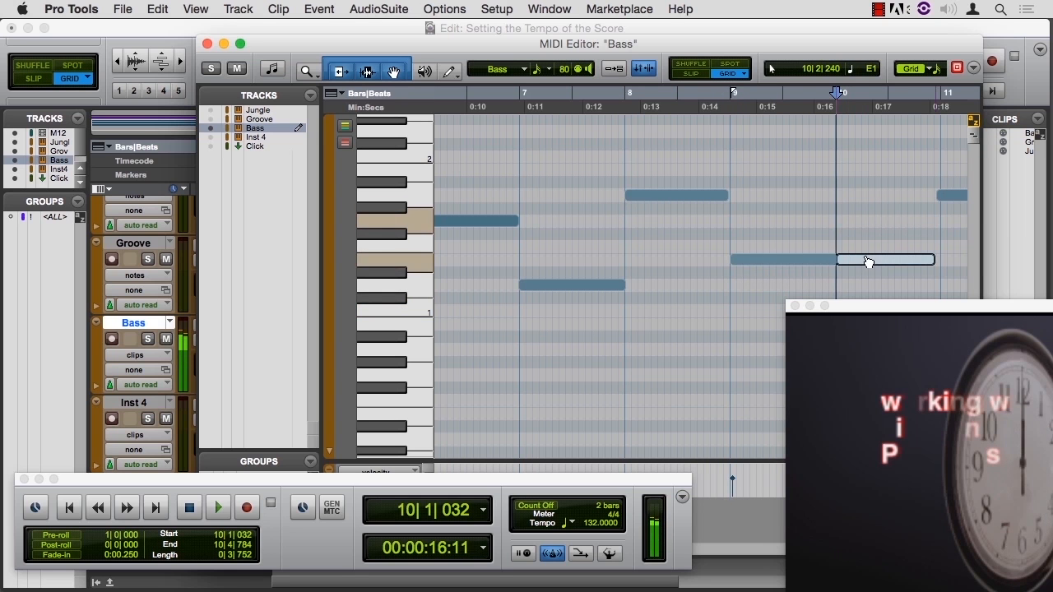
left_click(729, 105)
key("space")
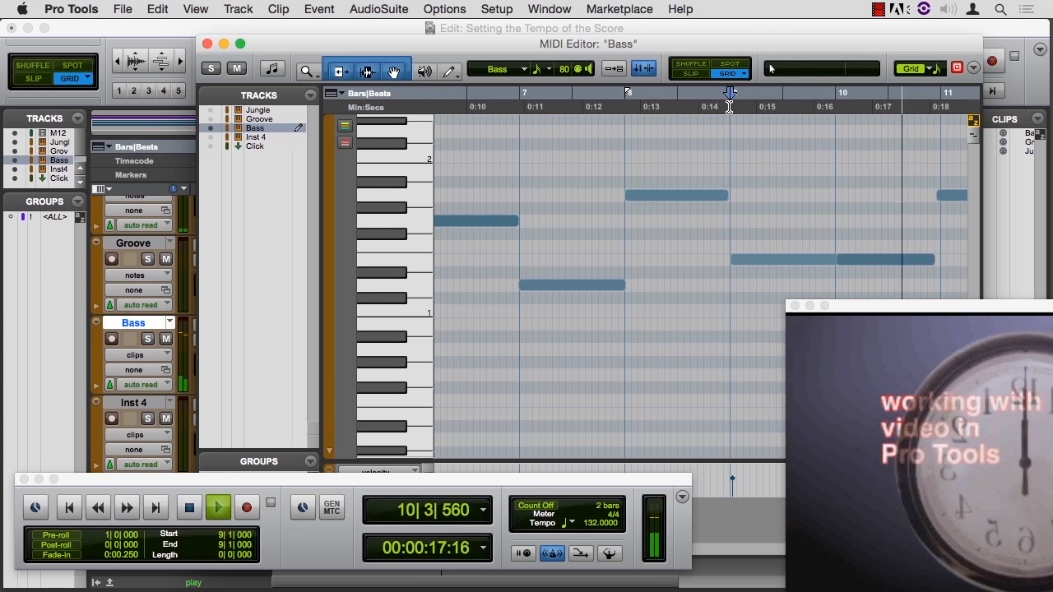
key("space")
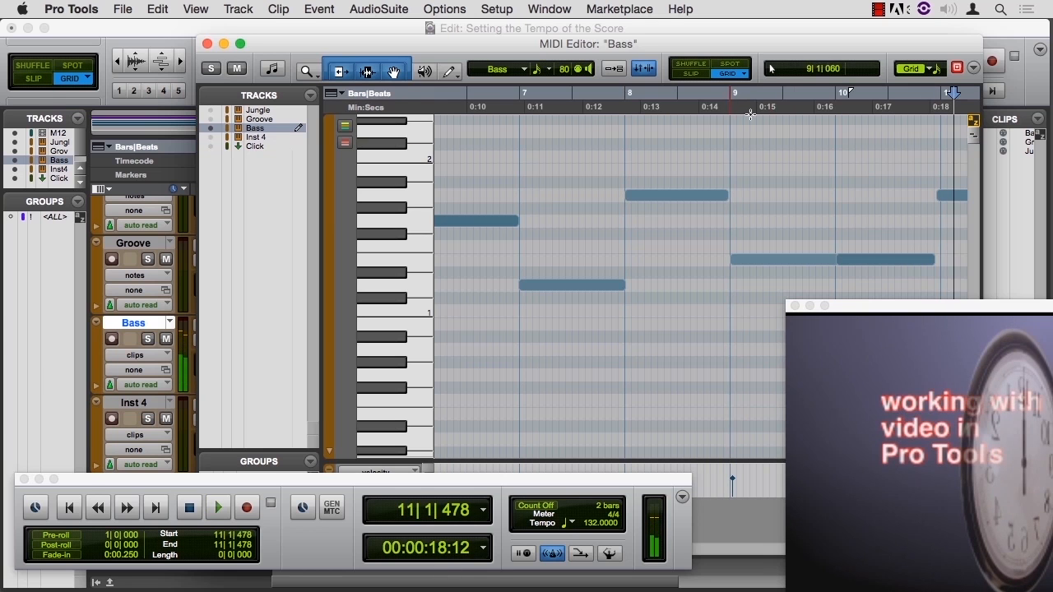
Step: Align the start of the bar 10 bass note to 10|1|000 and close the MIDI Editor
left_click(817, 264)
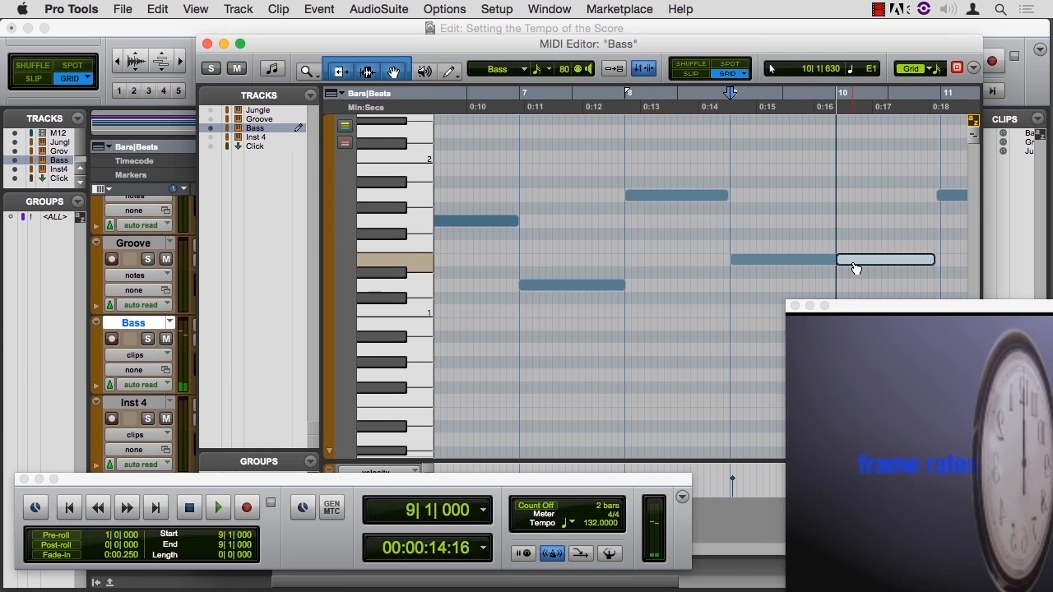
left_click(855, 269)
left_click_drag(855, 269, 853, 270)
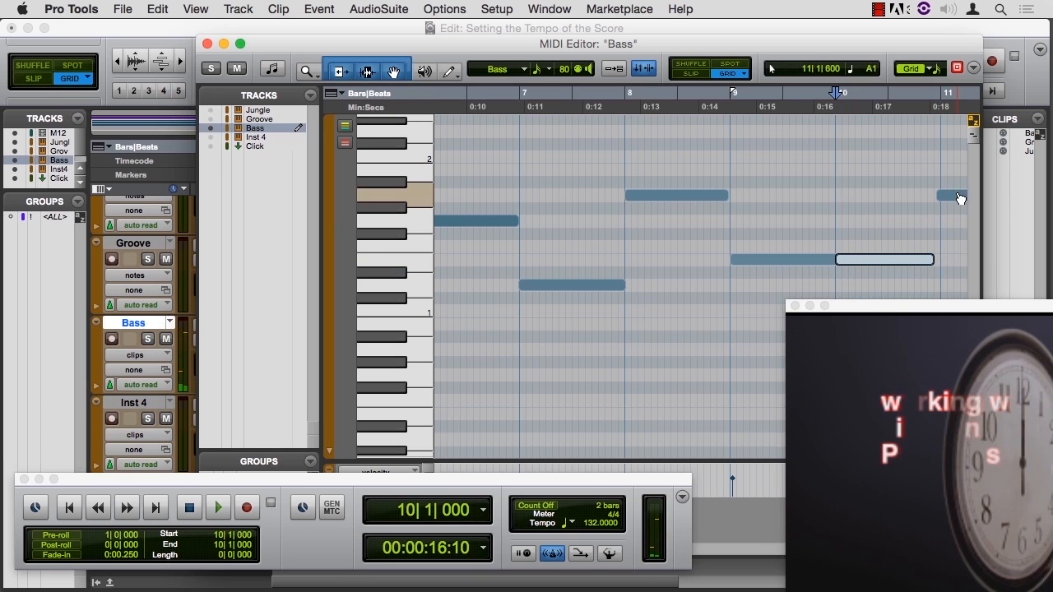
left_click(208, 43)
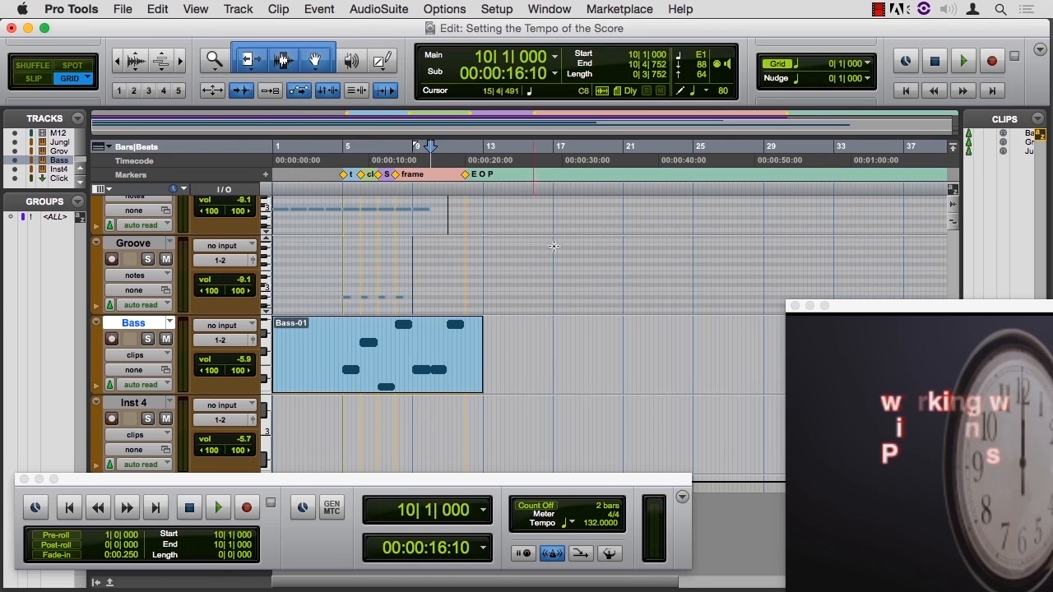